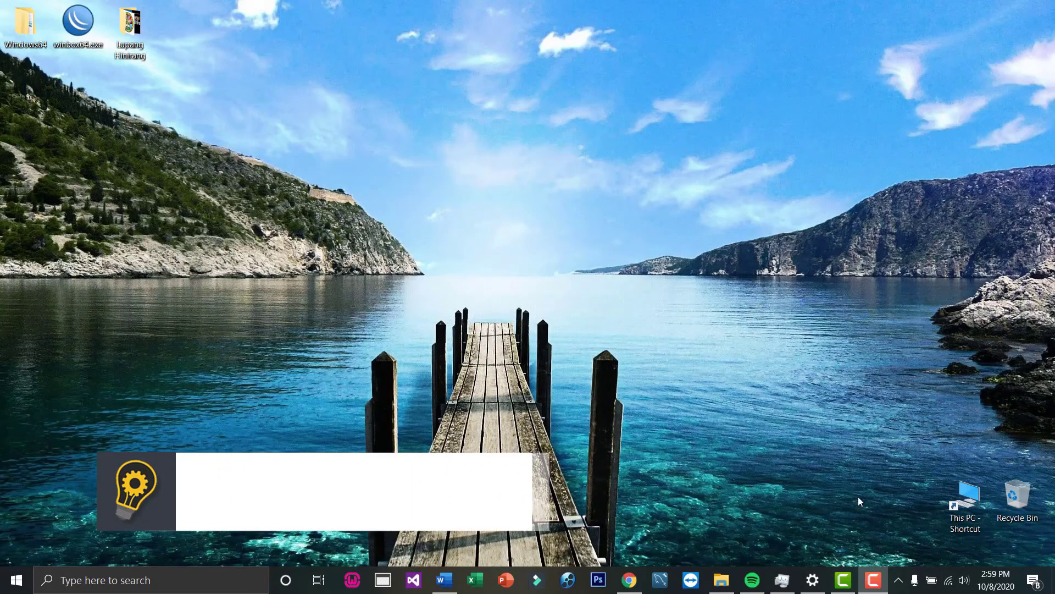
# - Open Network & Internet settings from the tray icon, maximized, and show the network adapters list
pyautogui.rightClick(952, 582)
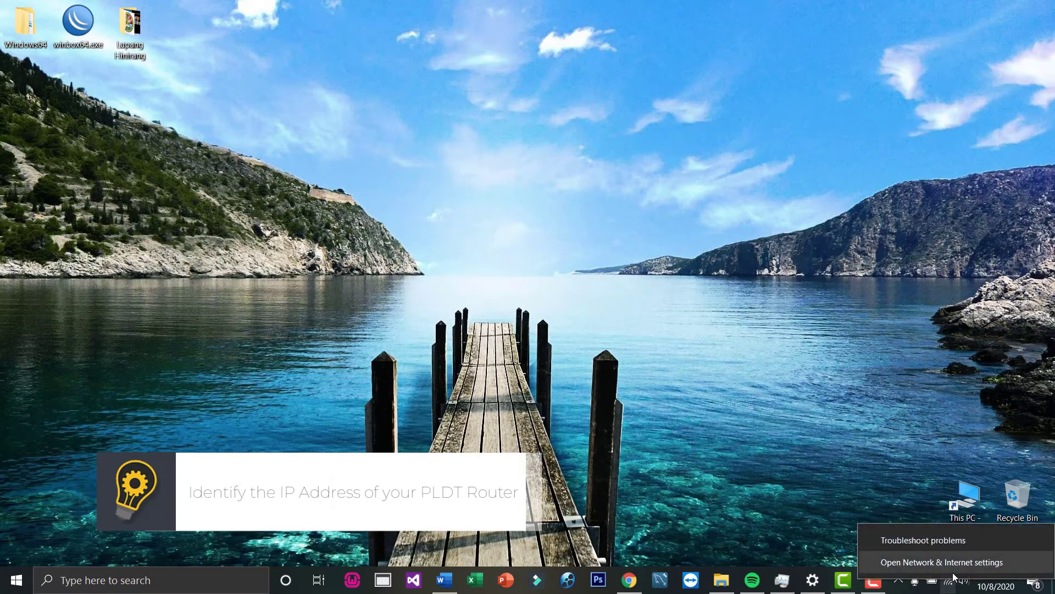
pyautogui.click(954, 566)
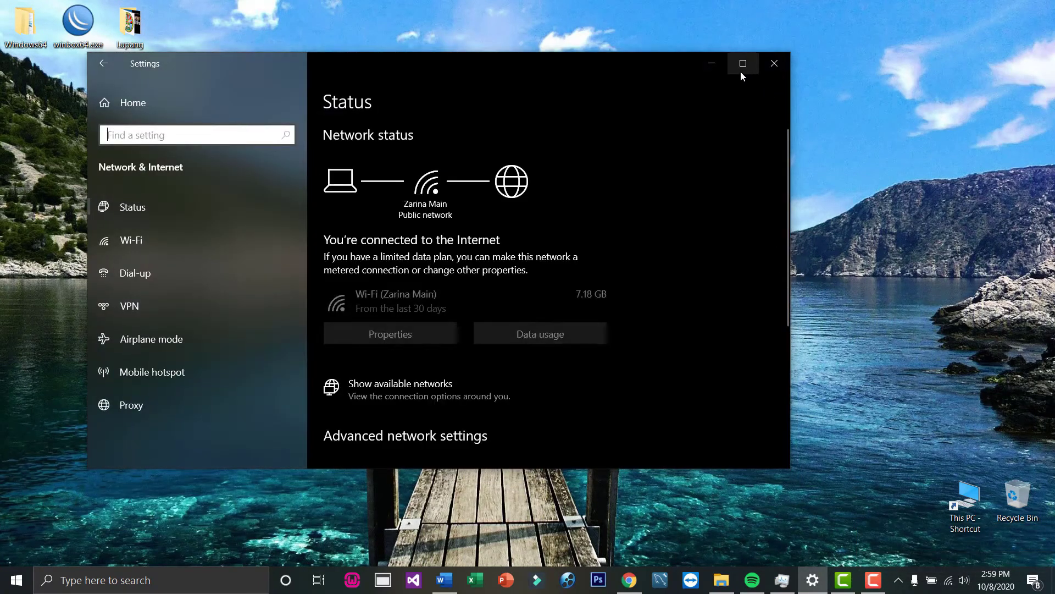
pyautogui.click(742, 63)
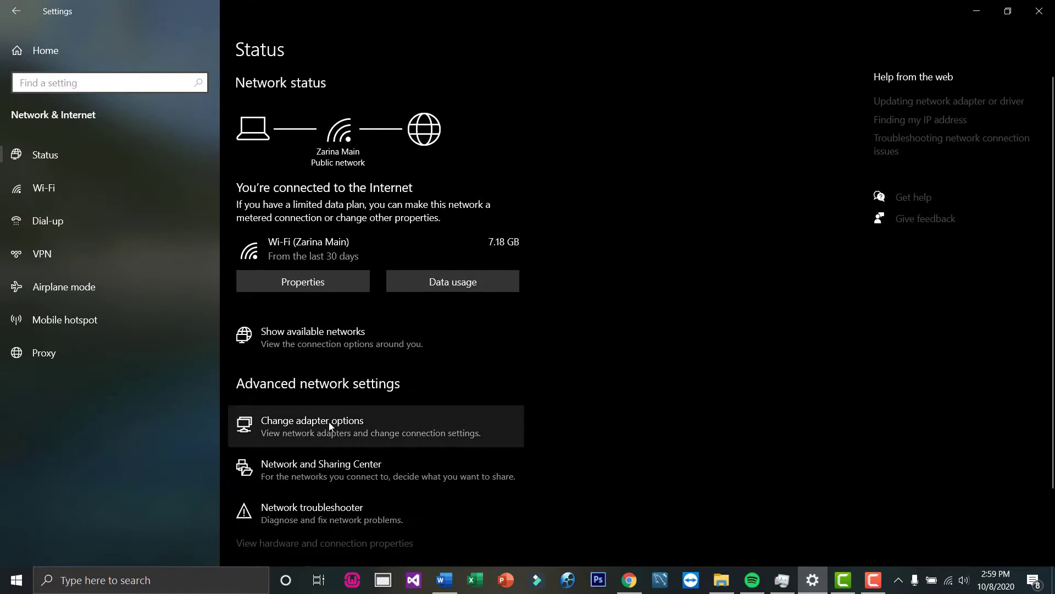
pyautogui.click(329, 425)
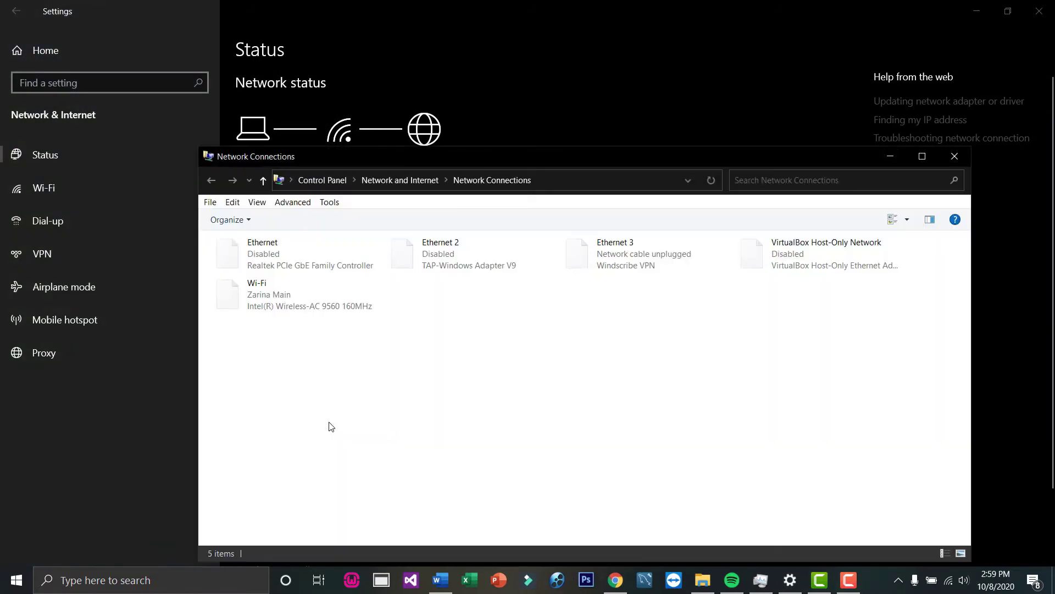
# - Open the Wi-Fi adapter's network connection details to read the IPv4 default gateway 192.168.1.1
pyautogui.rightClick(277, 306)
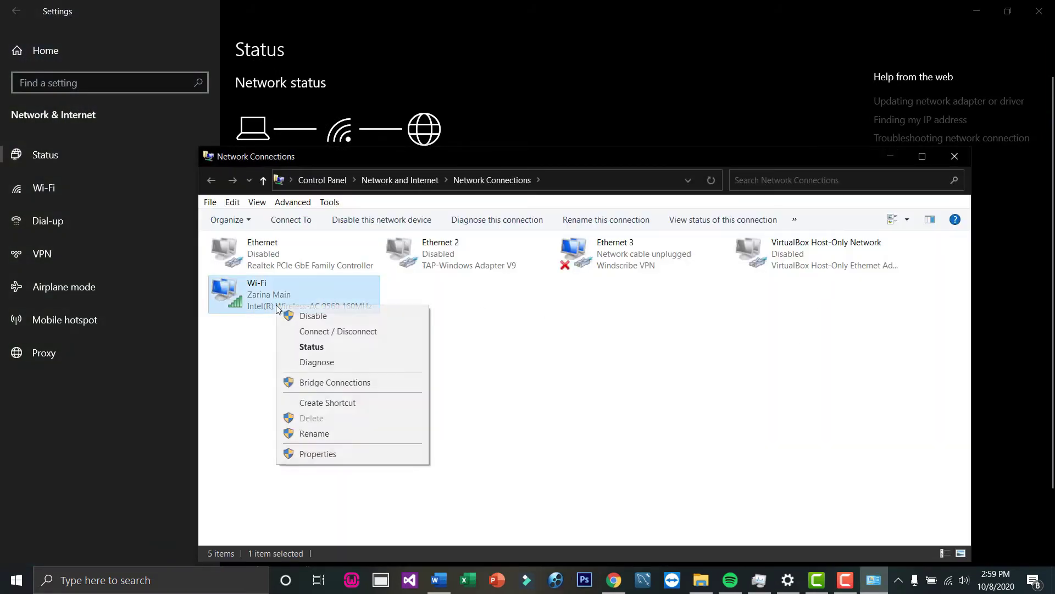
pyautogui.click(311, 347)
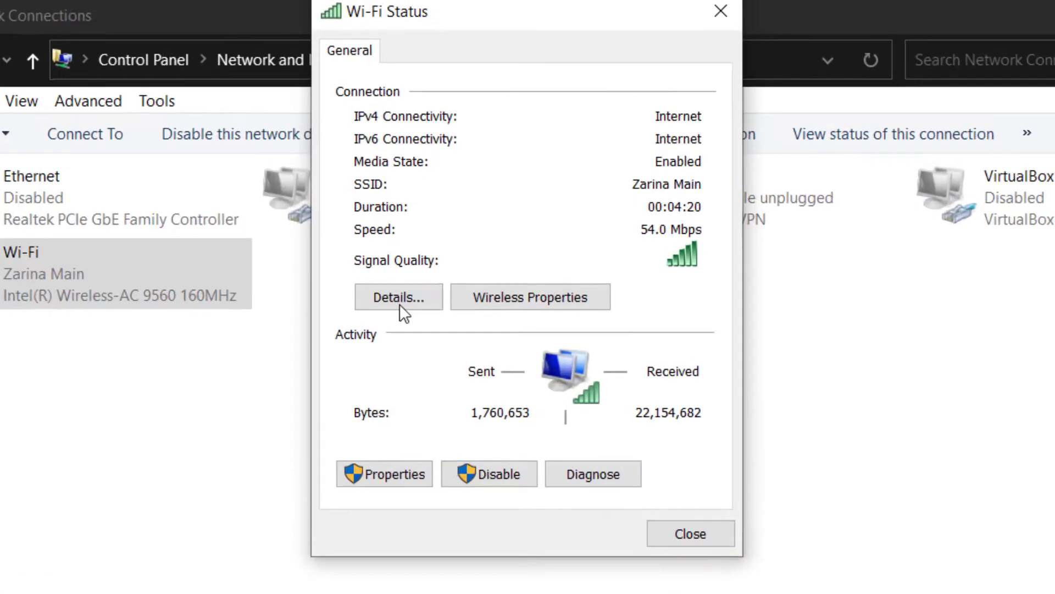
pyautogui.click(400, 306)
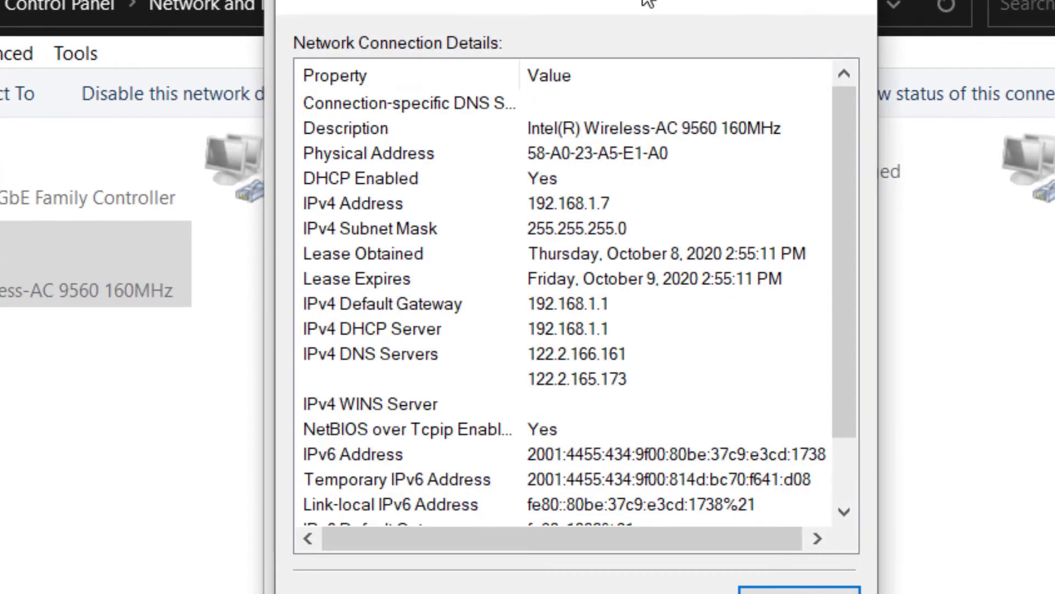
pyautogui.moveTo(622, 4); pyautogui.dragTo(654, 0)
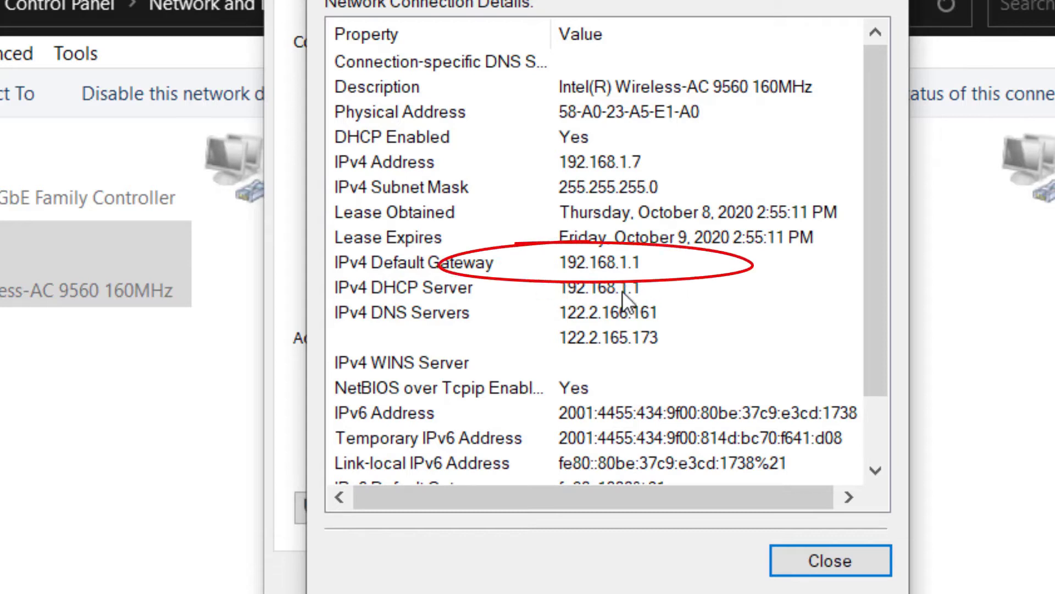
# - Close the details and status windows and enter 192.168.1.1/fh in Chrome's incognito address bar
pyautogui.click(808, 564)
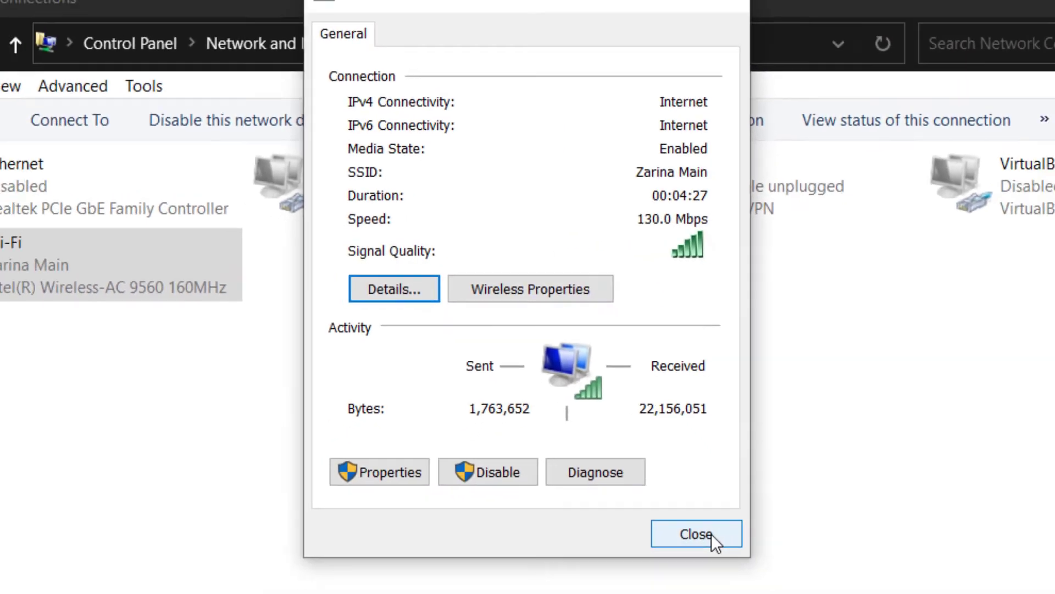
pyautogui.click(711, 534)
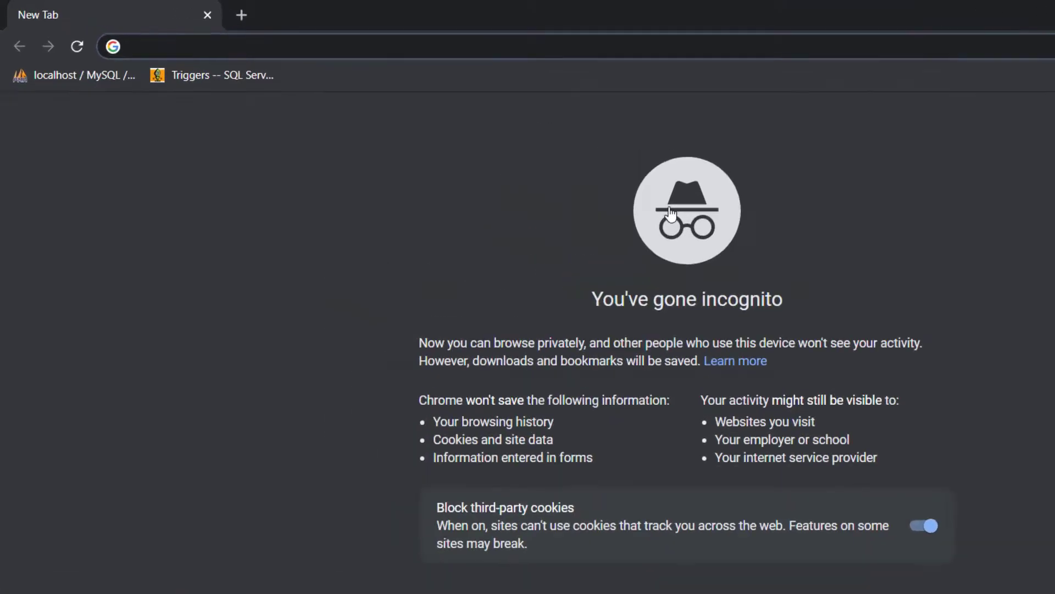
pyautogui.write('192.168.1.1/fh')
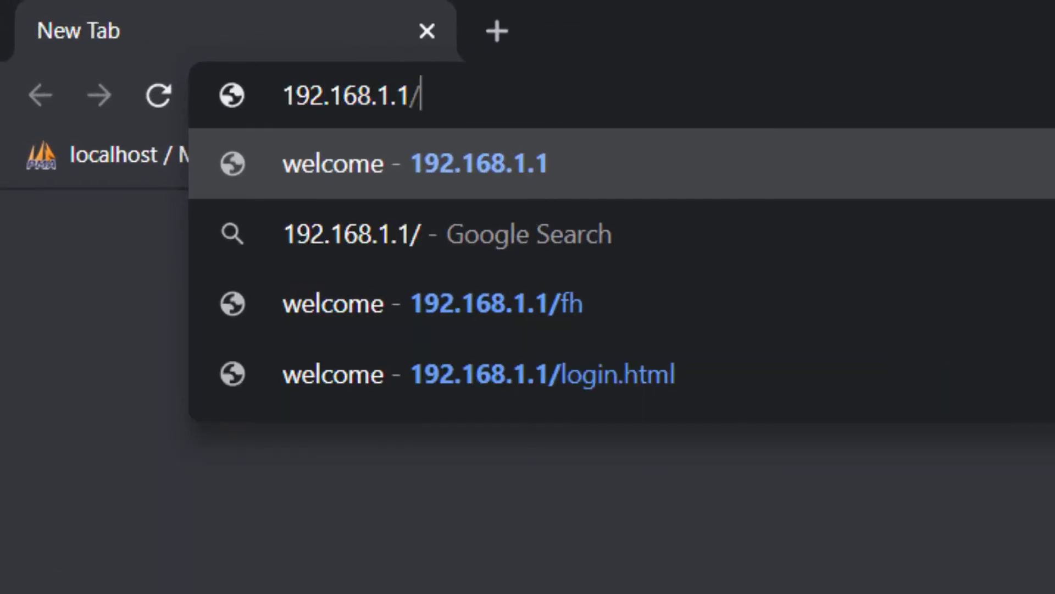
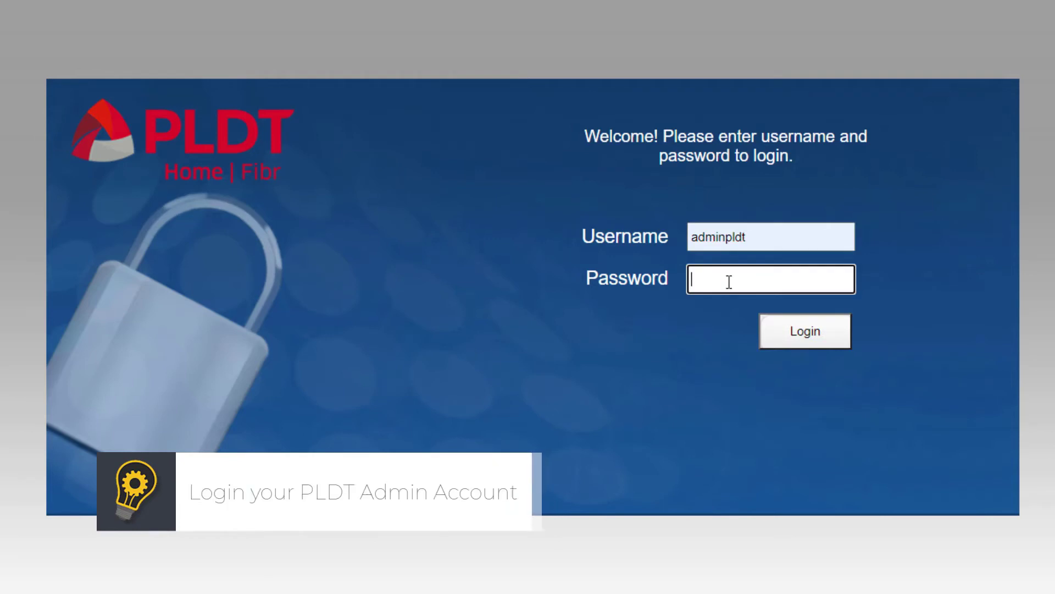
# - Enter the admin account password in the Password field below the filled-in admin username
pyautogui.write('6GFJ')
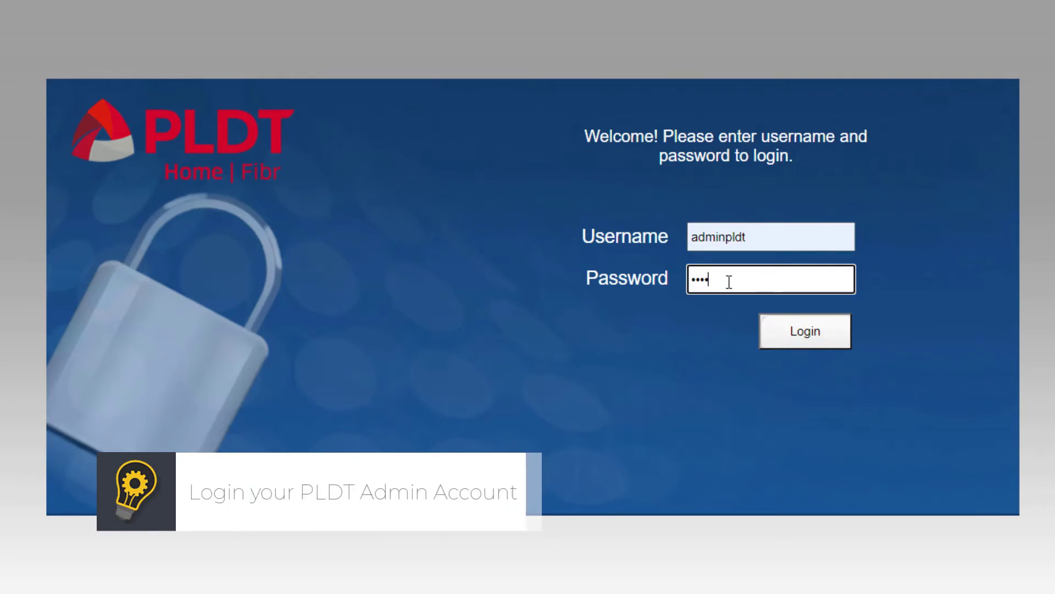
pyautogui.write('dY4aA')
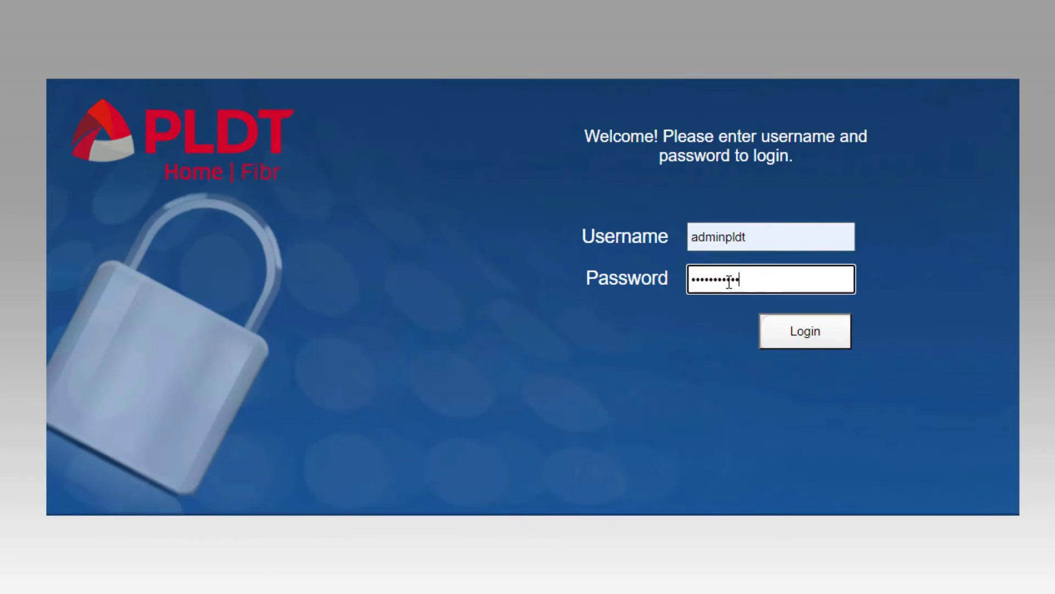
pyautogui.write('a')
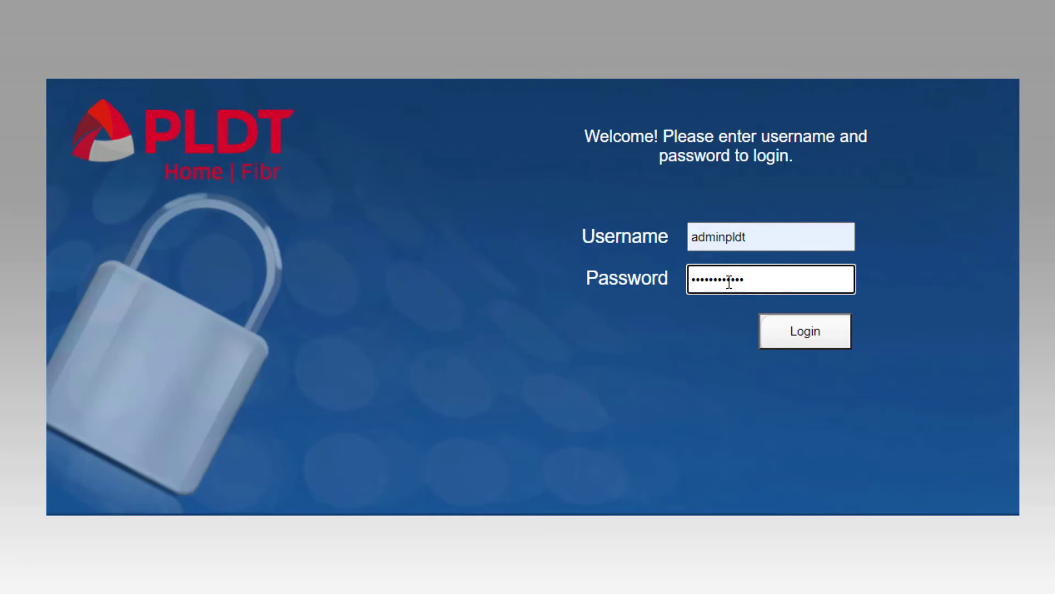
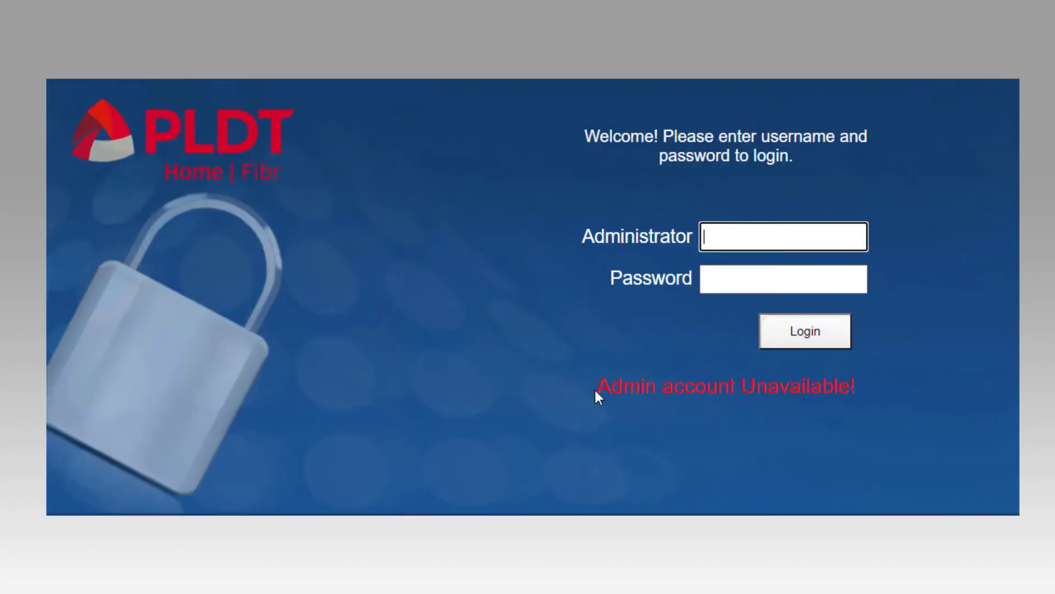
# - Play the 'How to unlock PLDT FULL Admin Account | (Updated 2020)' video and expand its description to the admin credentials table
pyautogui.click(567, 552)
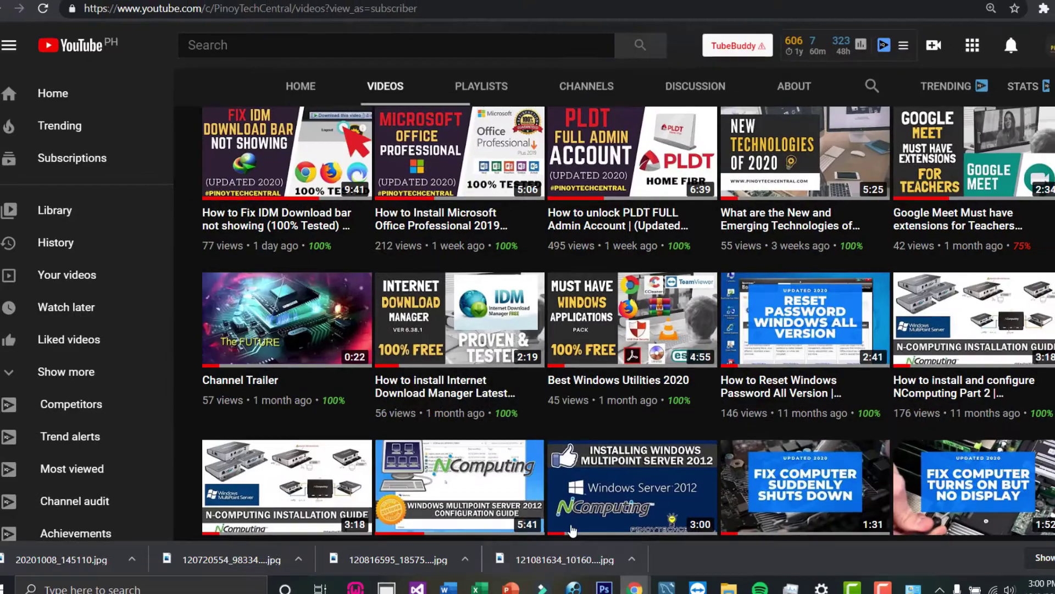
pyautogui.scroll(1, 514, 253)
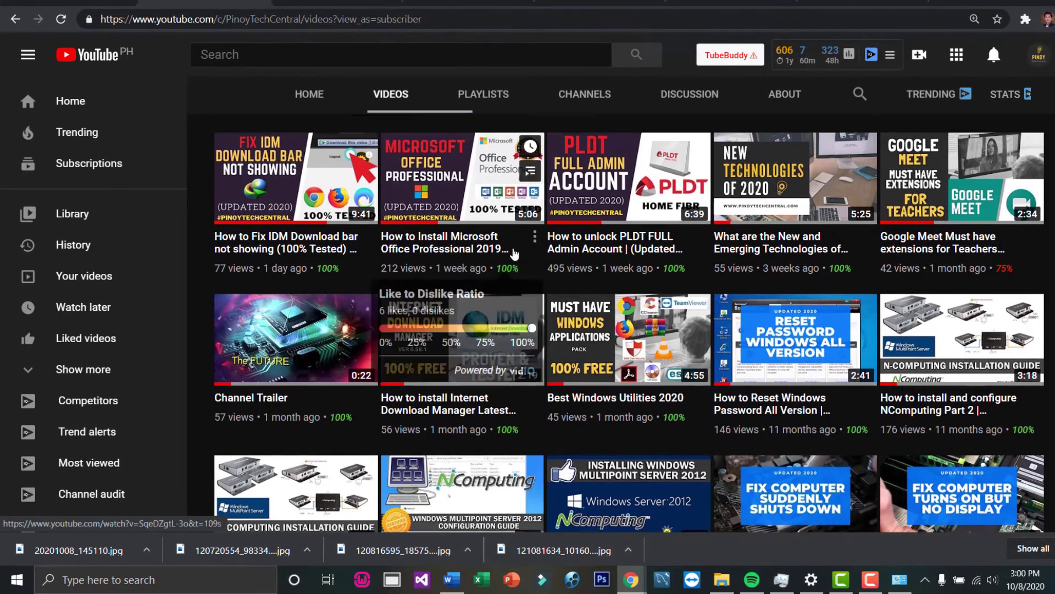
pyautogui.click(538, 266)
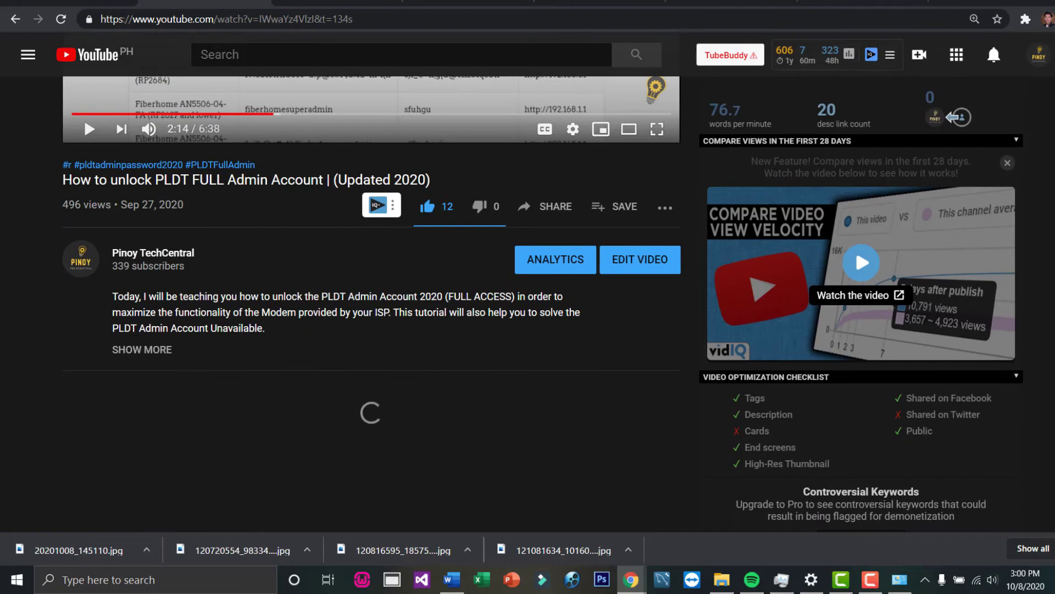
pyautogui.click(127, 351)
pyautogui.scroll(6, 322, 163)
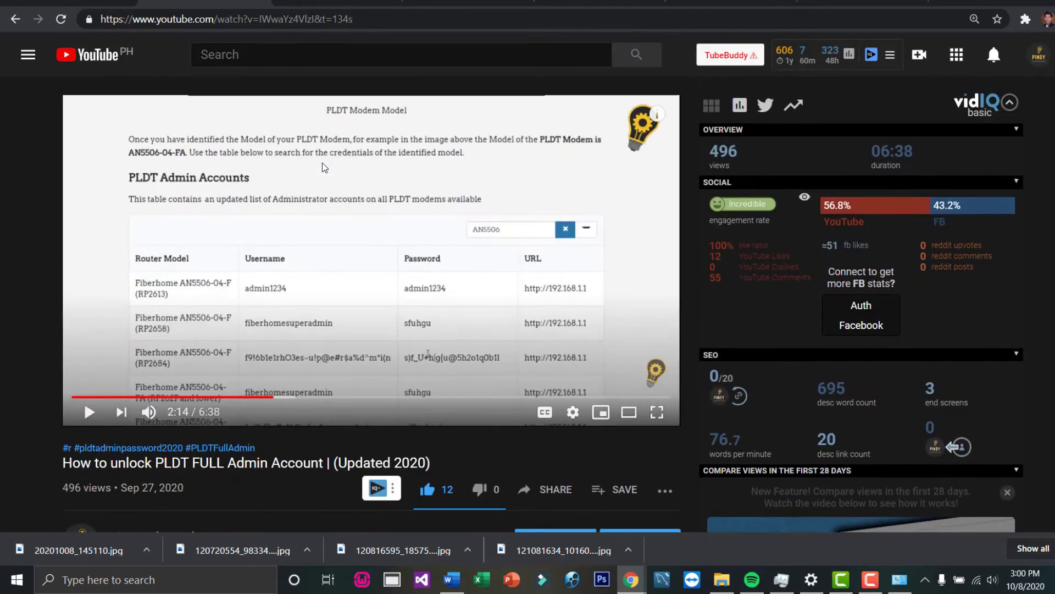
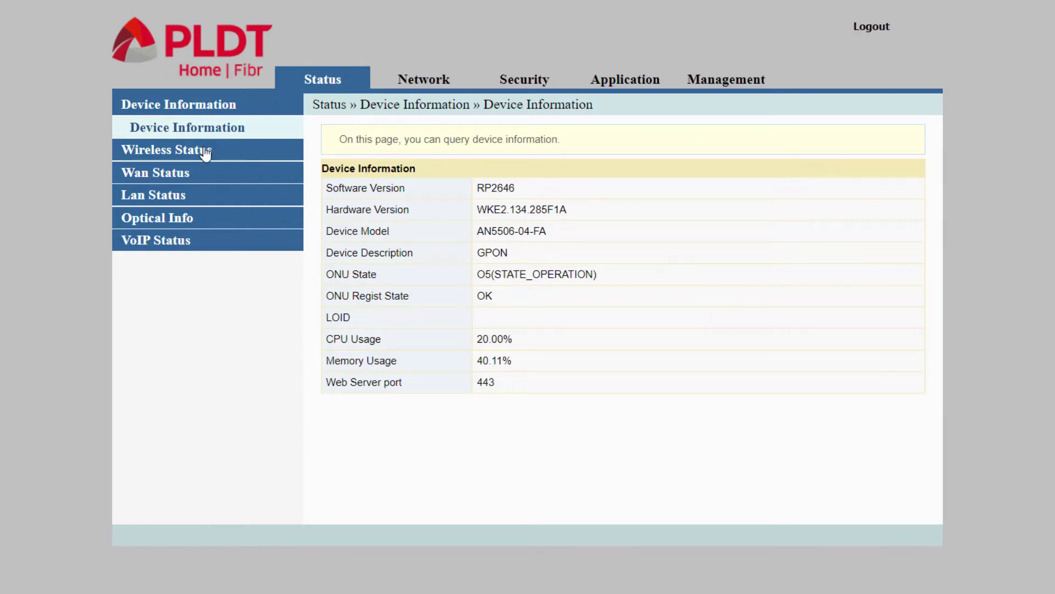
# - Check the 2.4G and 5G wireless status pages, then view the WIFI Clients List showing one connected client
pyautogui.click(177, 154)
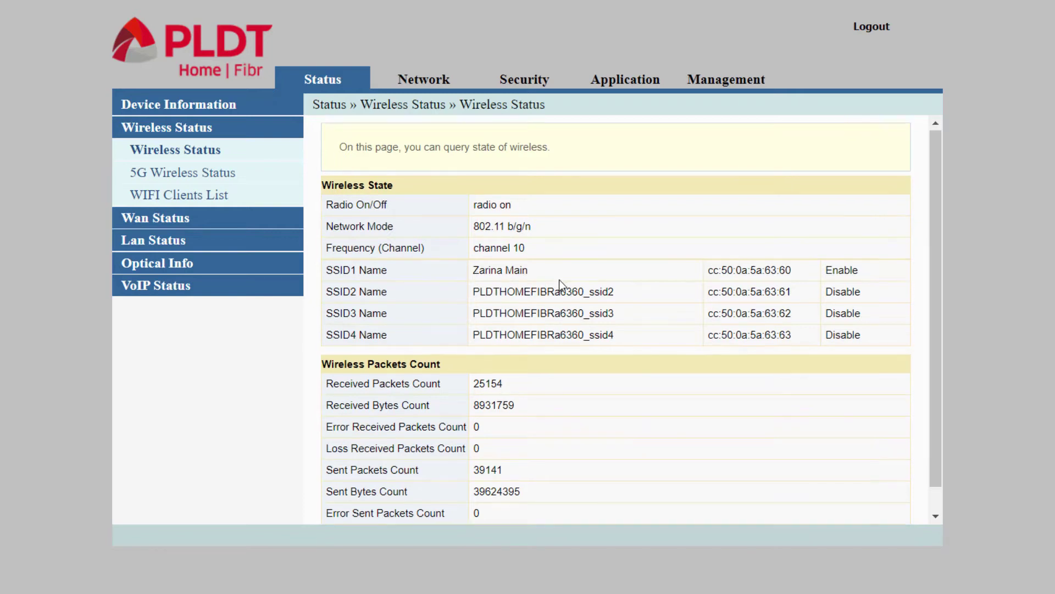
pyautogui.scroll(-1, 467, 269)
pyautogui.scroll(1, 365, 254)
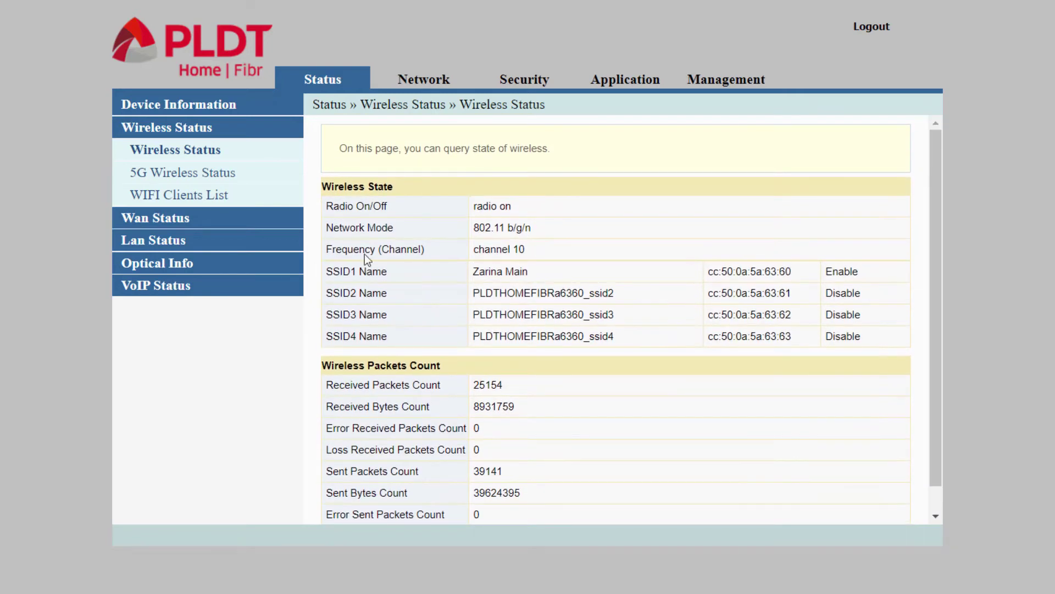
pyautogui.click(220, 181)
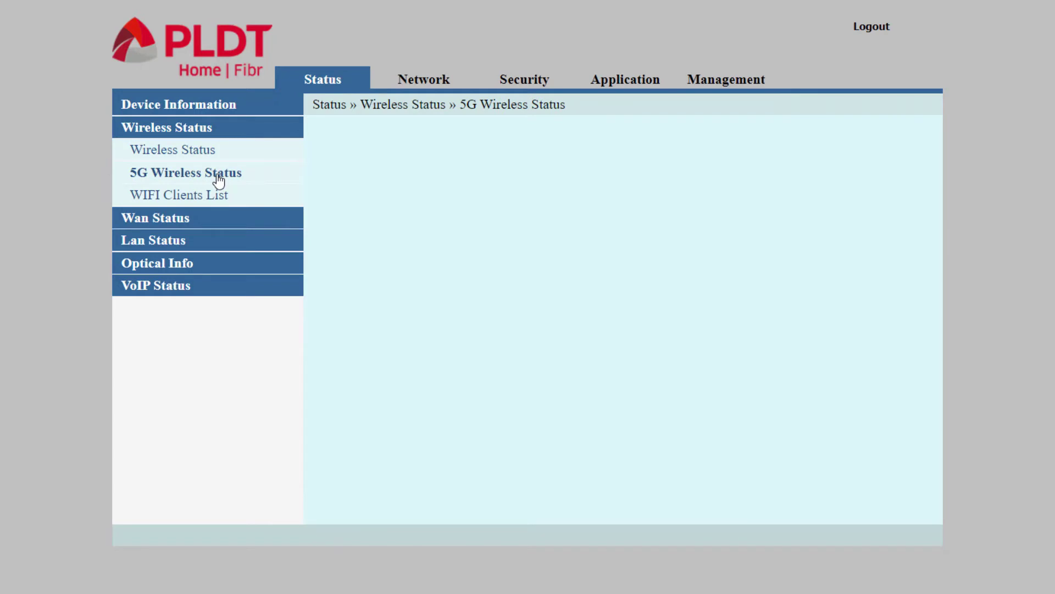
pyautogui.scroll(-1, 315, 205)
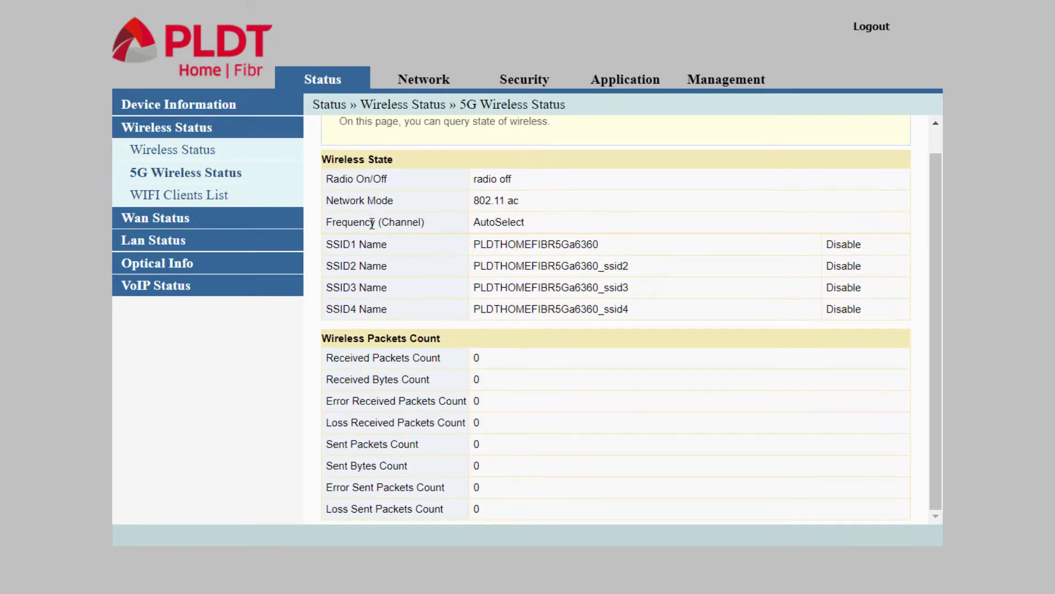
pyautogui.scroll(1, 308, 209)
pyautogui.click(158, 201)
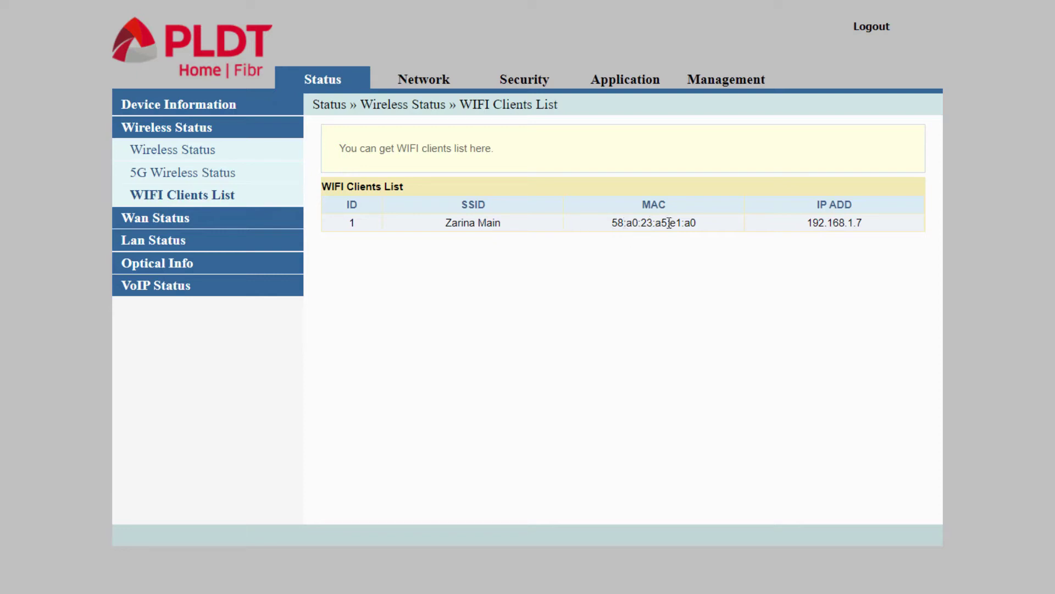
# - In Network > Wlan Settings > Advanced, change the SSID Name to PinoyTechCentral
pyautogui.click(429, 87)
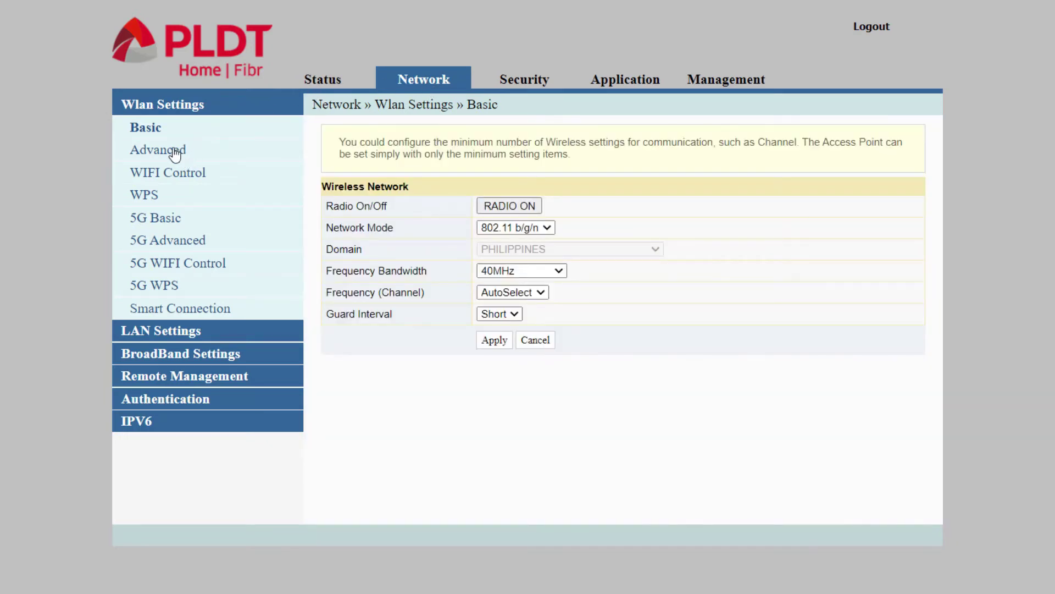
pyautogui.click(174, 154)
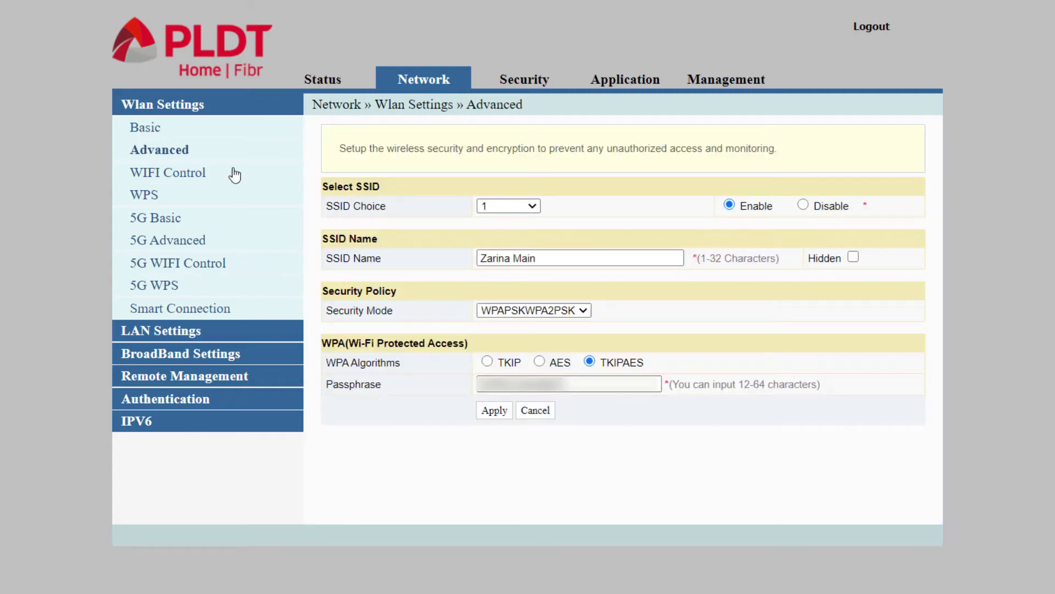
pyautogui.click(592, 253)
pyautogui.moveTo(549, 250); pyautogui.dragTo(476, 254)
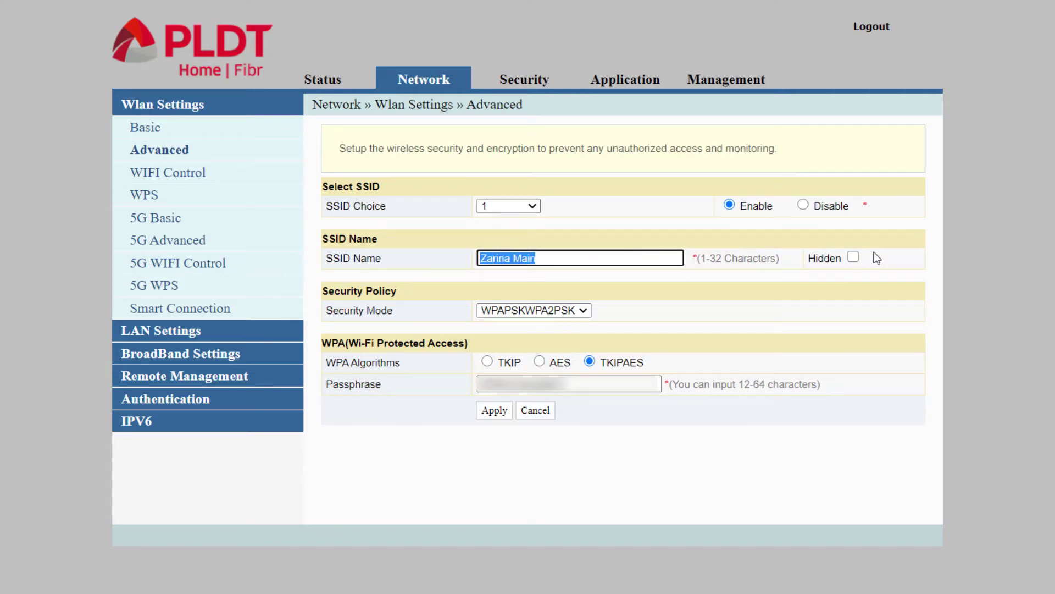
pyautogui.write('PinoyTe')
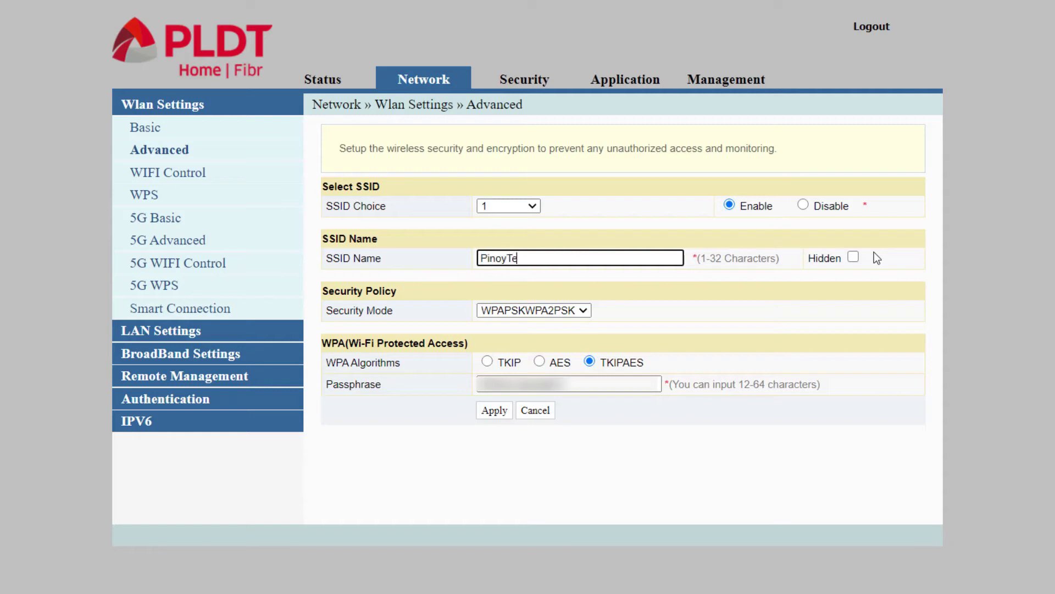
pyautogui.write('chCentral')
# - Replace the old Wi-Fi passphrase with the saved autofill suggestion
pyautogui.moveTo(610, 383); pyautogui.dragTo(413, 391)
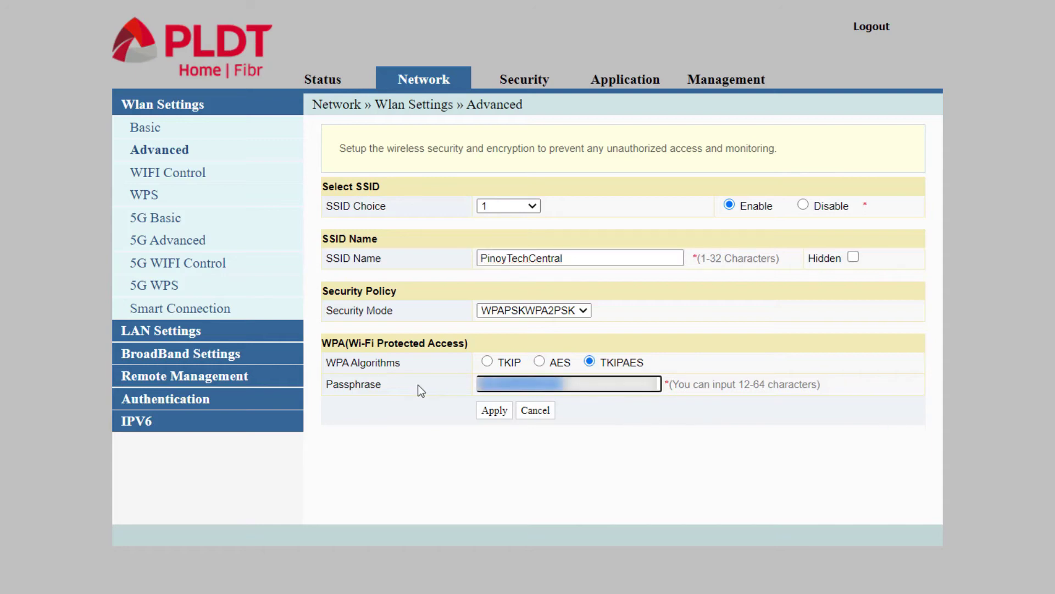
pyautogui.press('BackSpace')
pyautogui.click(526, 383)
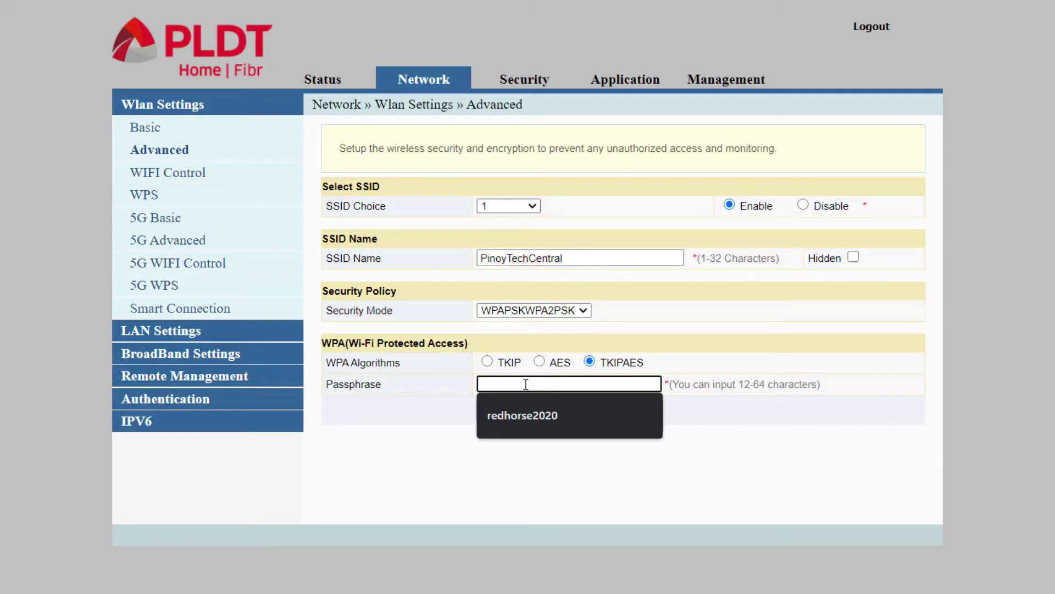
pyautogui.click(526, 418)
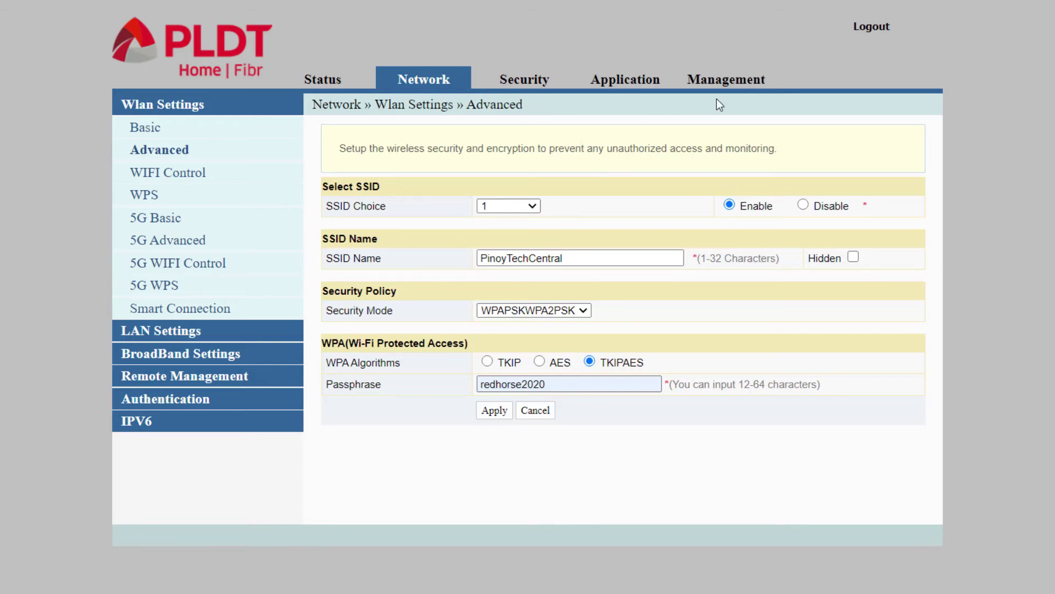
# - Reboot the router from Management > Device Management > Device Reboot
pyautogui.click(731, 80)
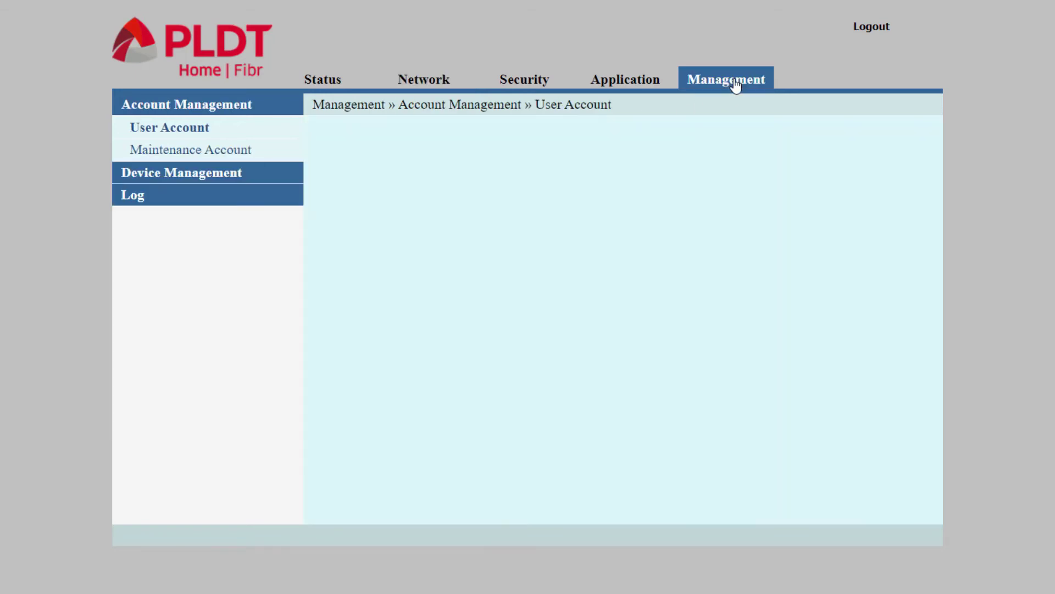
pyautogui.click(155, 175)
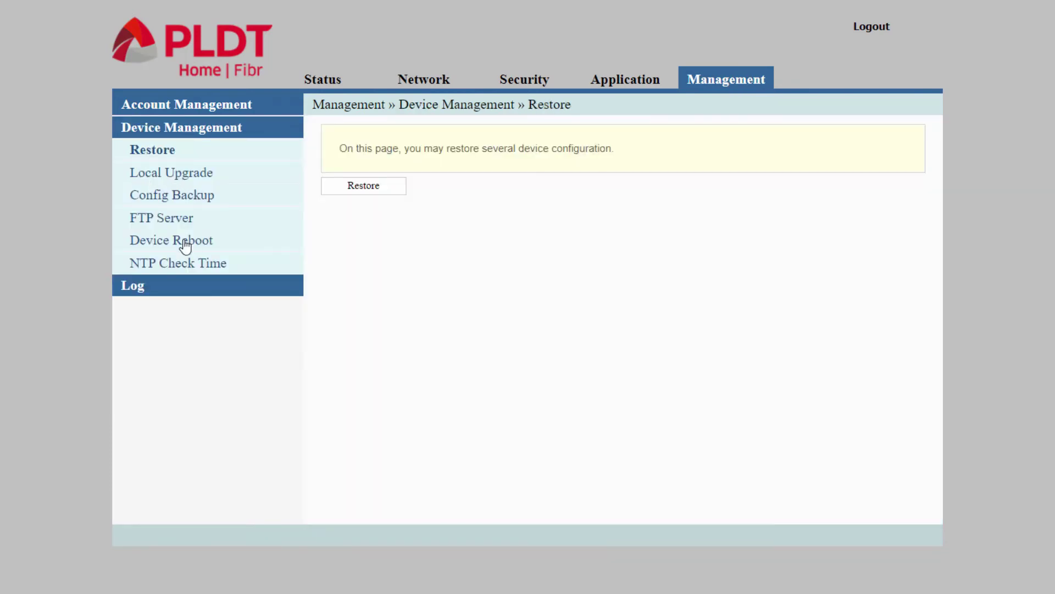
pyautogui.click(183, 242)
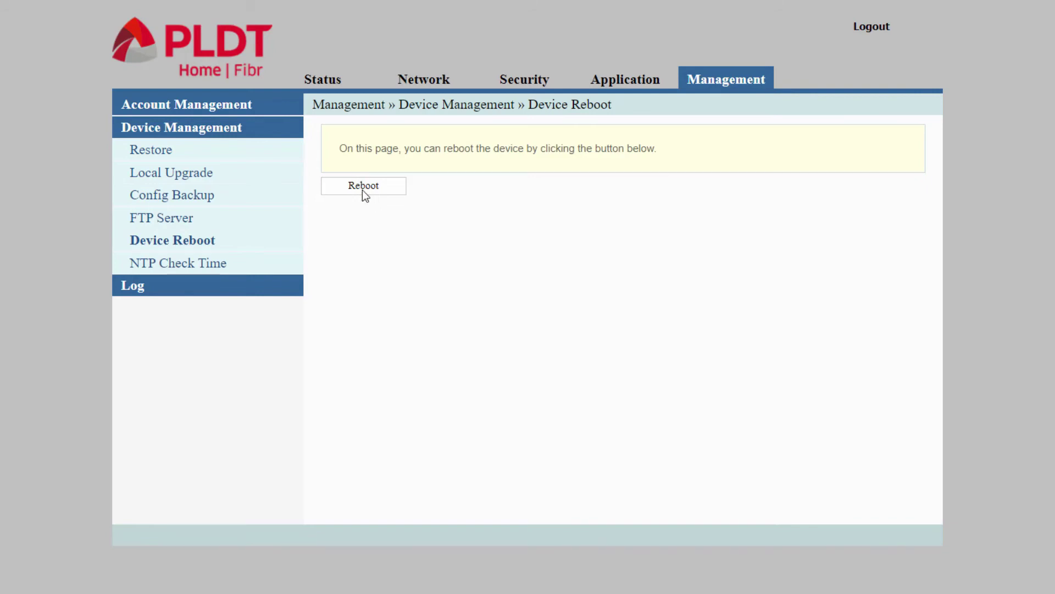
pyautogui.click(363, 187)
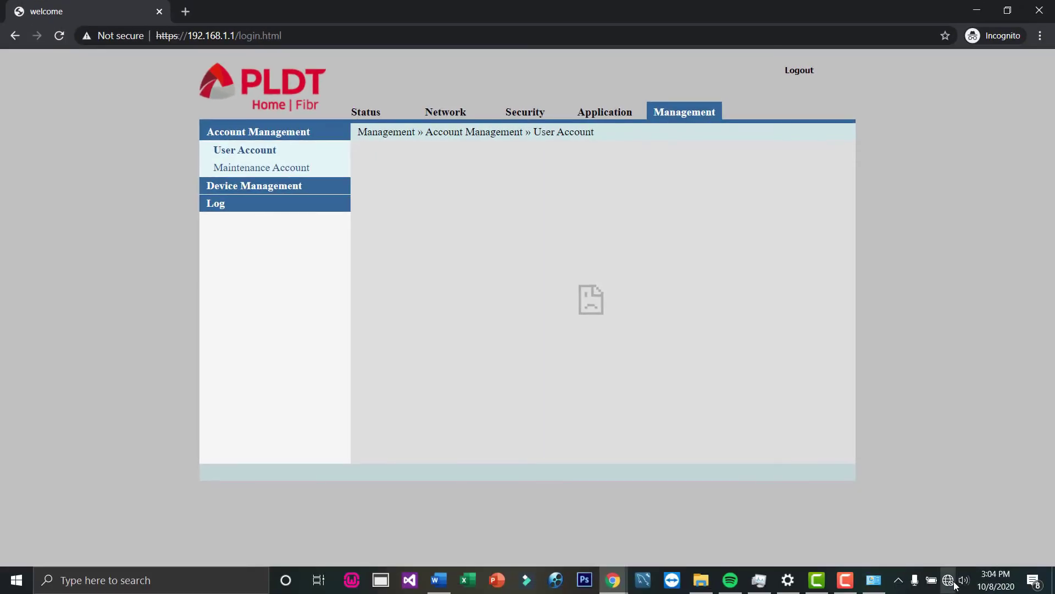
# - Connect to PinoyTechCentral Main with the network security key, allowing discovery, then close the flyout
pyautogui.click(948, 580)
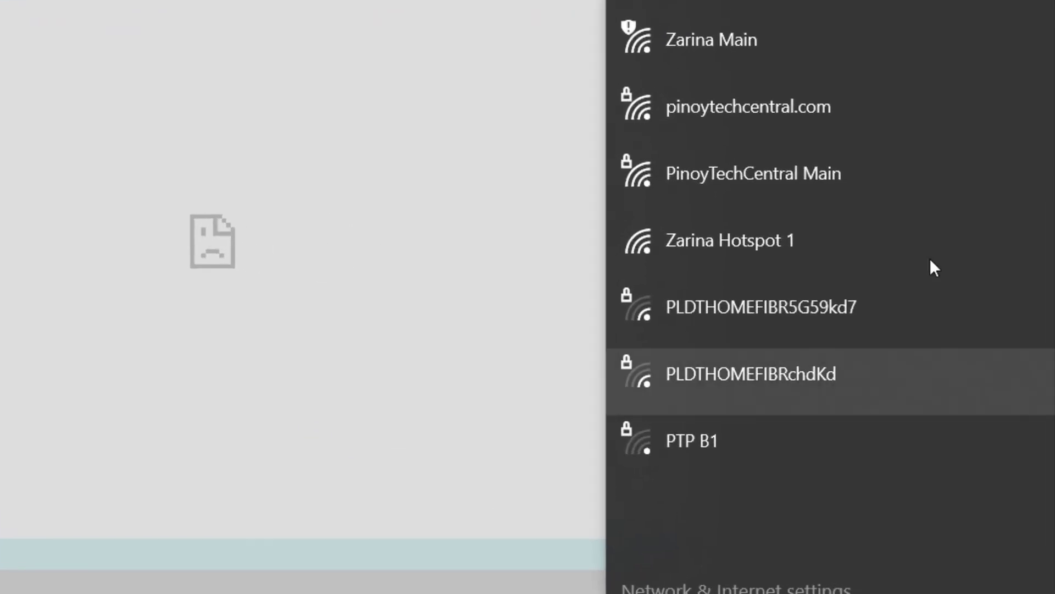
pyautogui.click(775, 194)
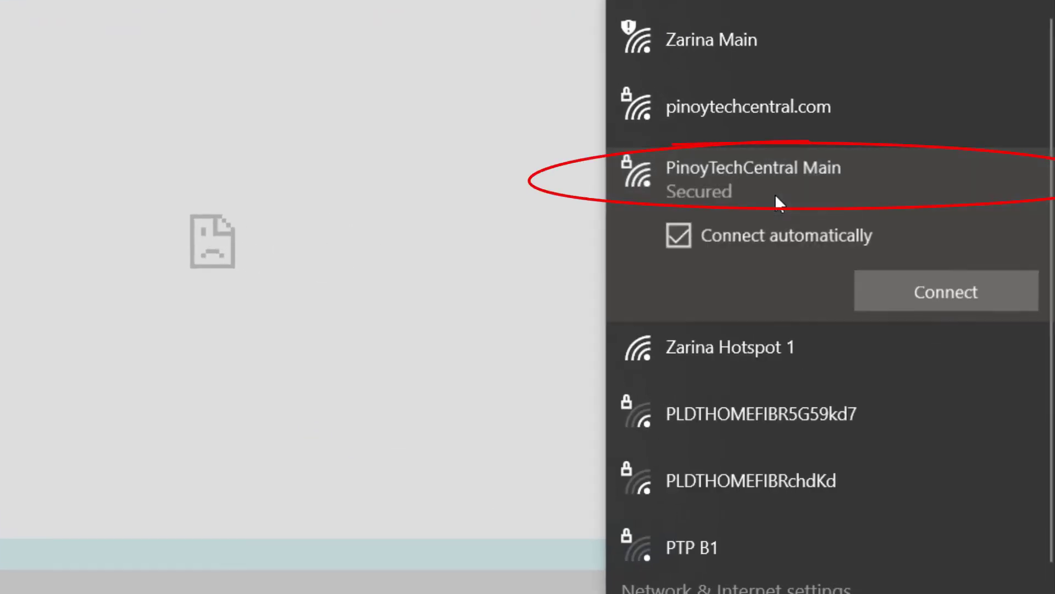
pyautogui.click(932, 301)
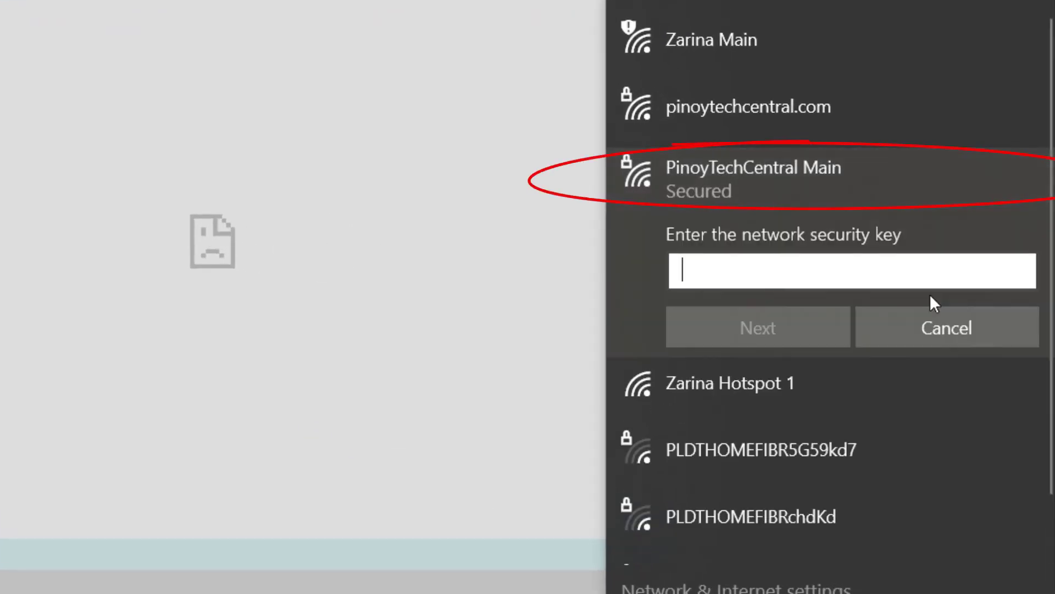
pyautogui.write('••')
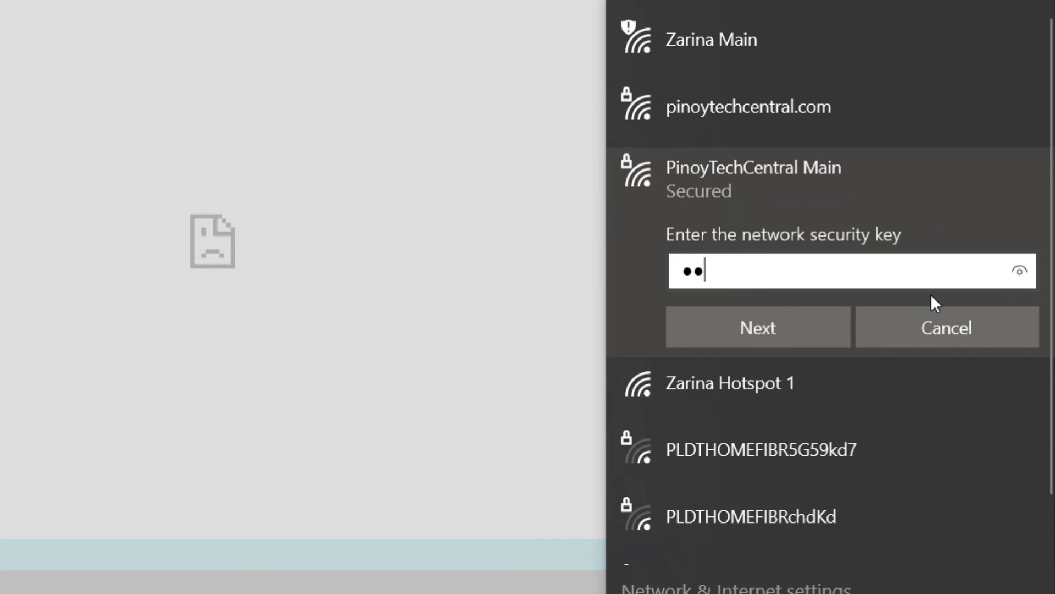
pyautogui.write('••••••••')
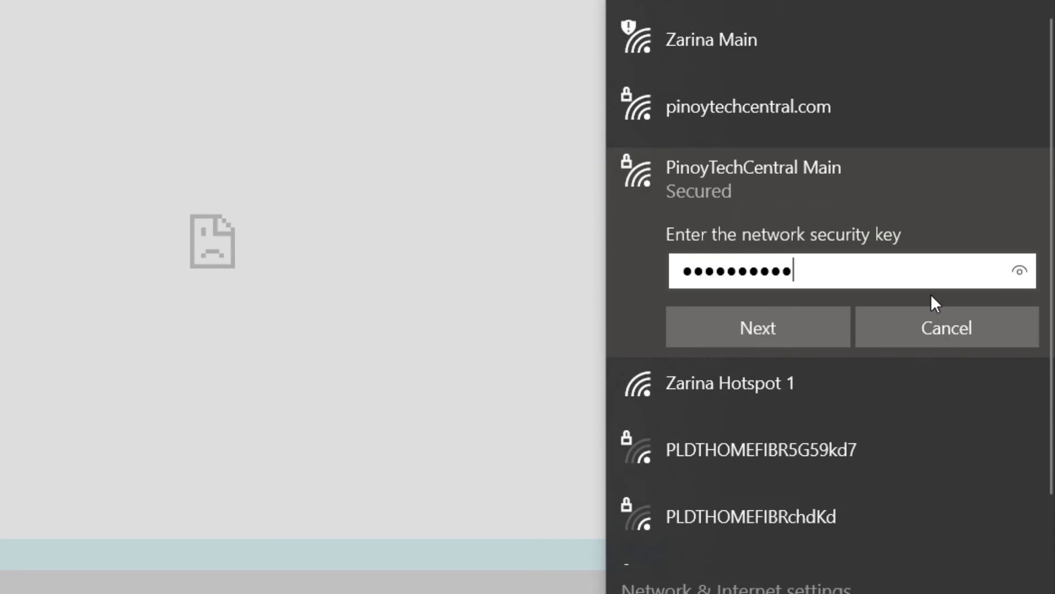
pyautogui.write('•••')
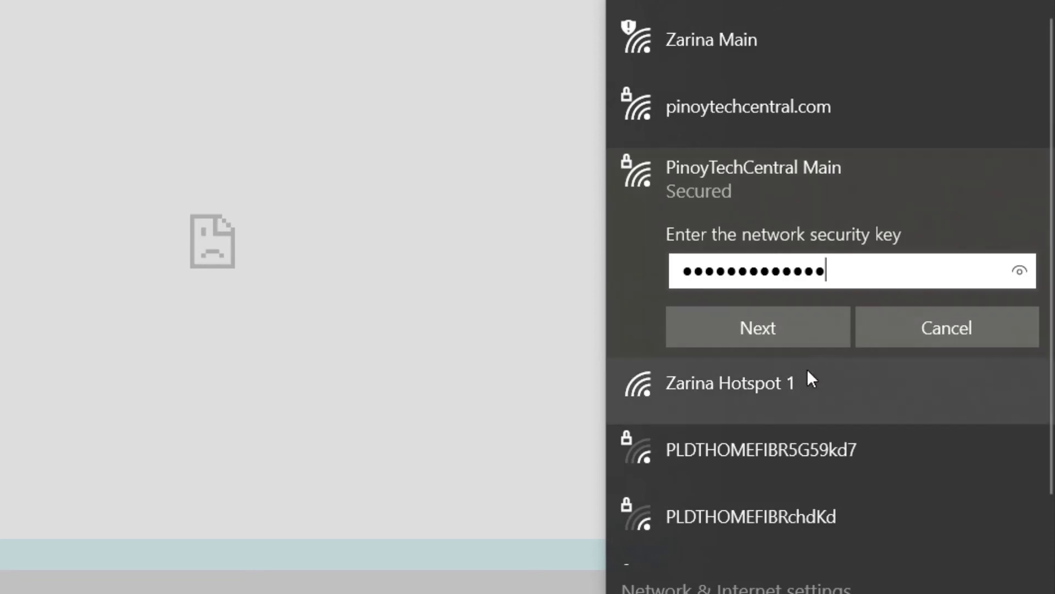
pyautogui.click(783, 329)
pyautogui.click(836, 392)
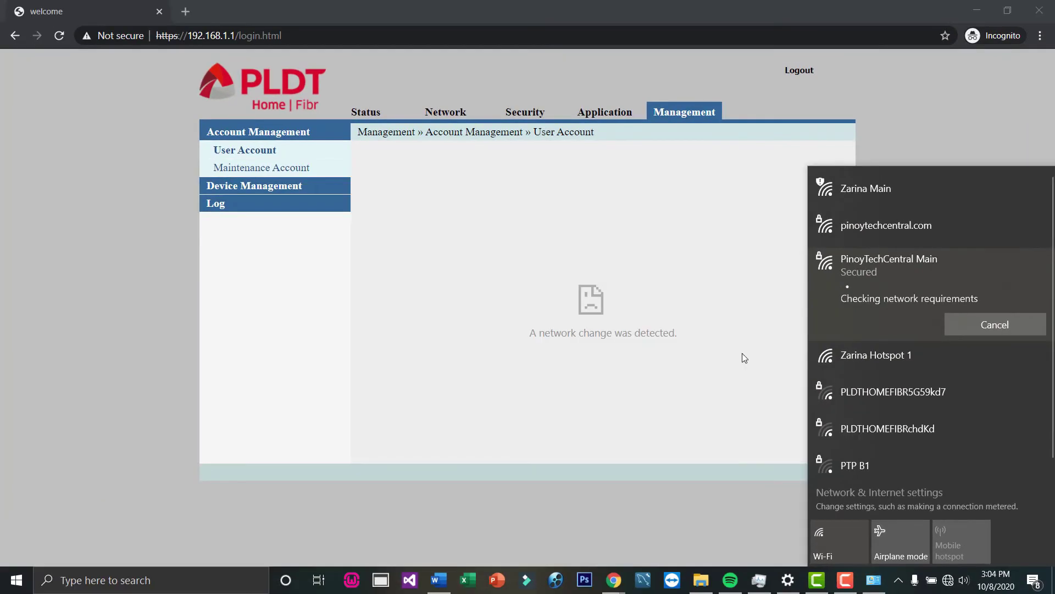
pyautogui.click(737, 361)
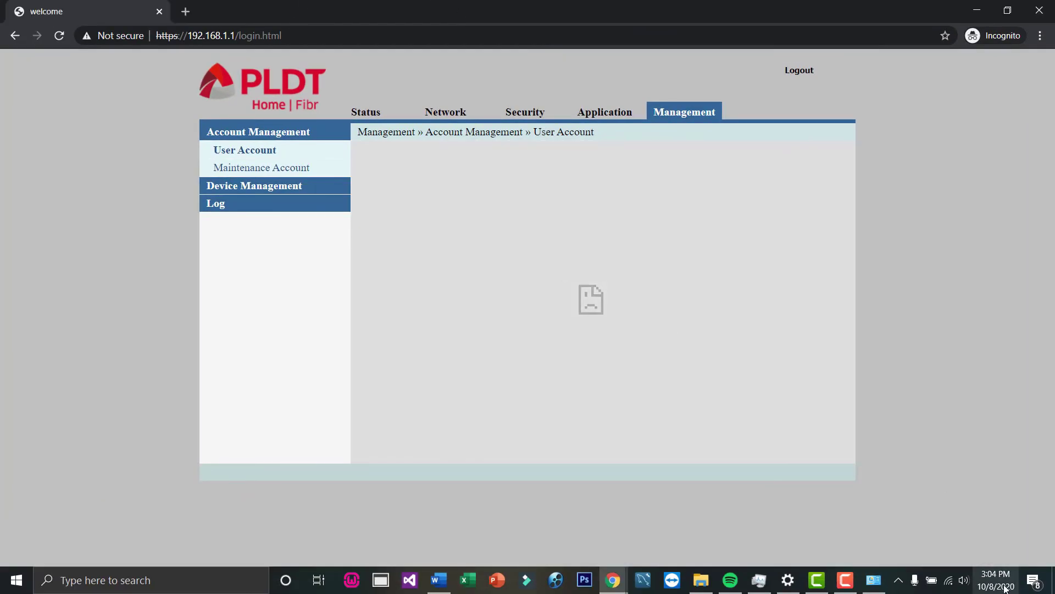
# - Load google.com and pinoytechcentral.com in new incognito tabs and check each tab
pyautogui.click(184, 12)
pyautogui.write('go')
pyautogui.press('Return')
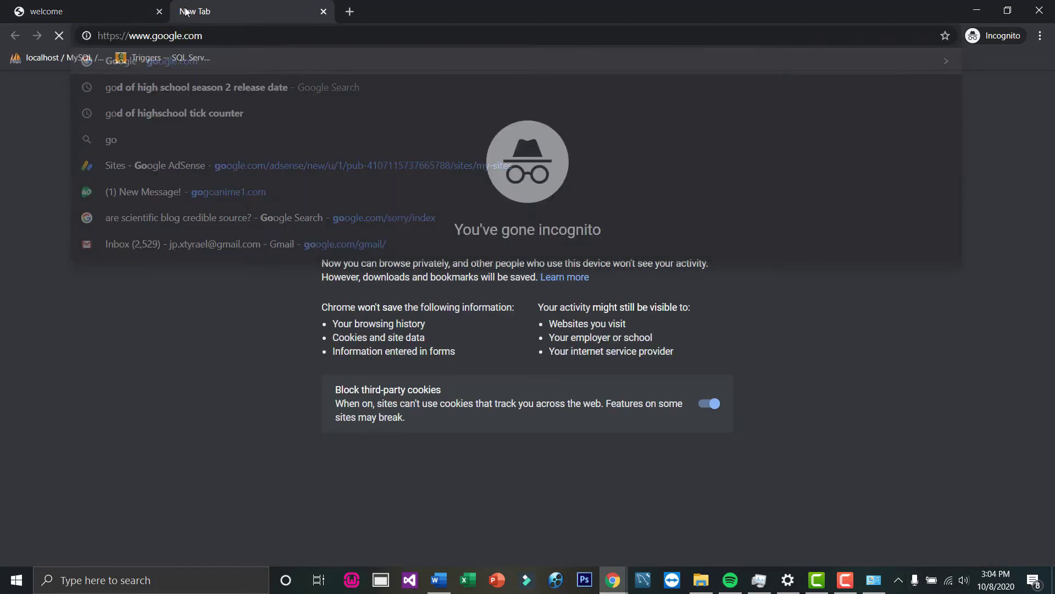
pyautogui.hotkey('ctrl', 't')
pyautogui.write('pinoytechcentral.com')
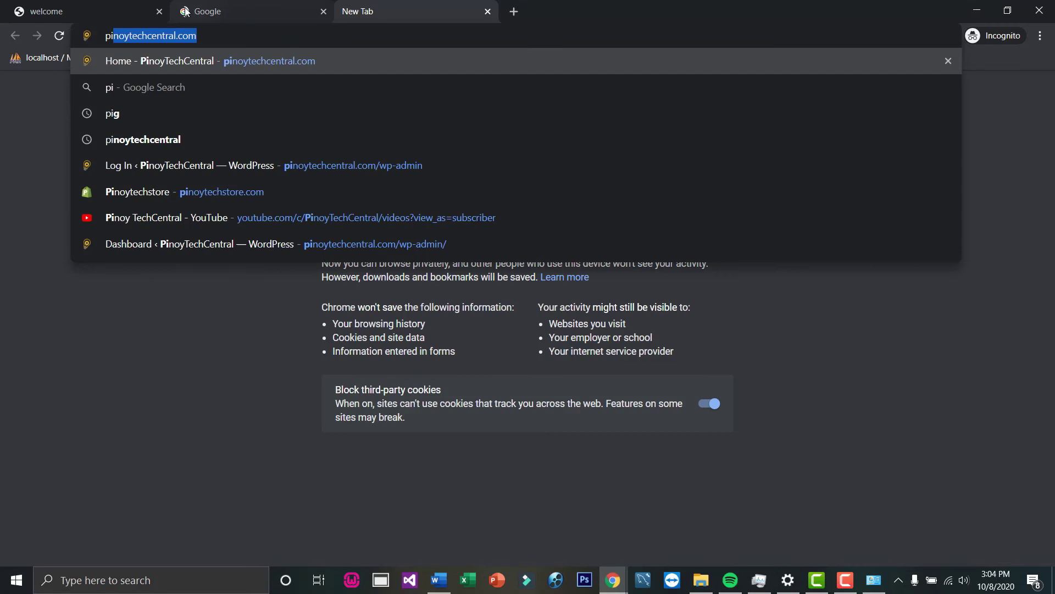
pyautogui.press('Return')
pyautogui.click(269, 4)
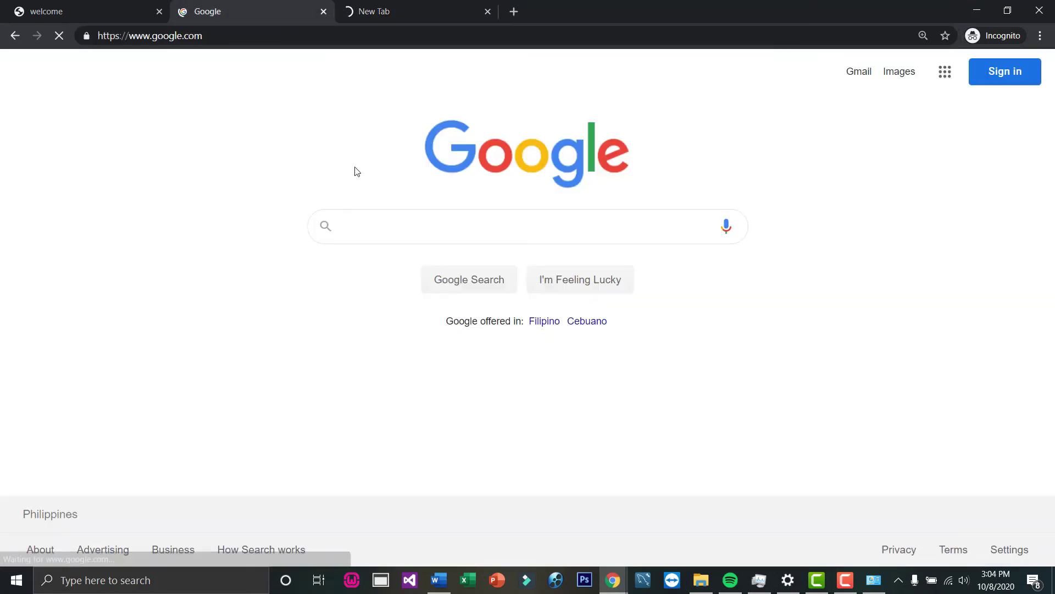
pyautogui.click(377, 4)
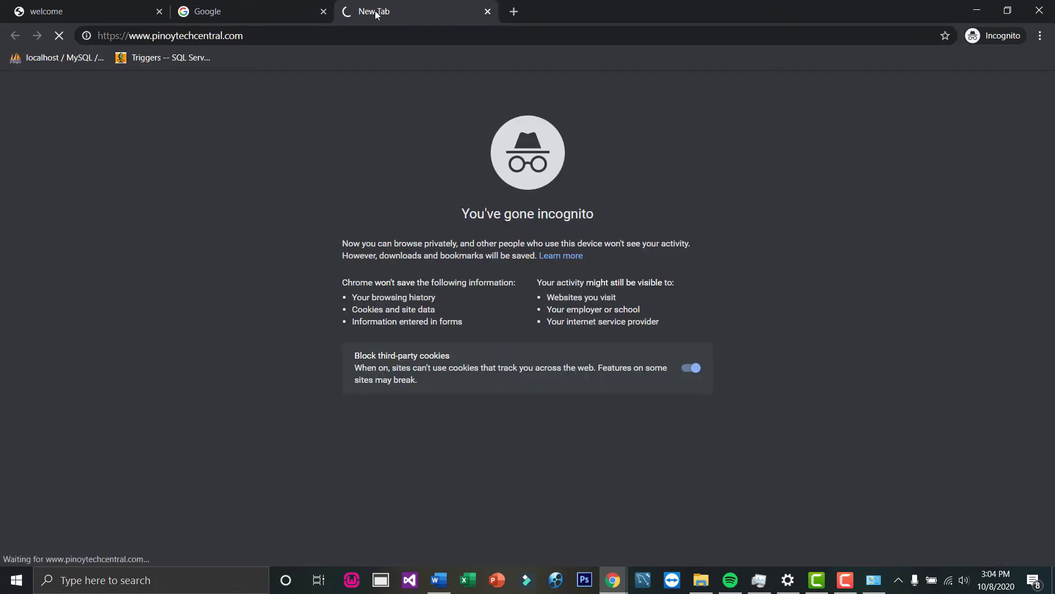
# - Load the YouTube channel page in a fourth tab and check the tabs' loading progress
pyautogui.click(515, 11)
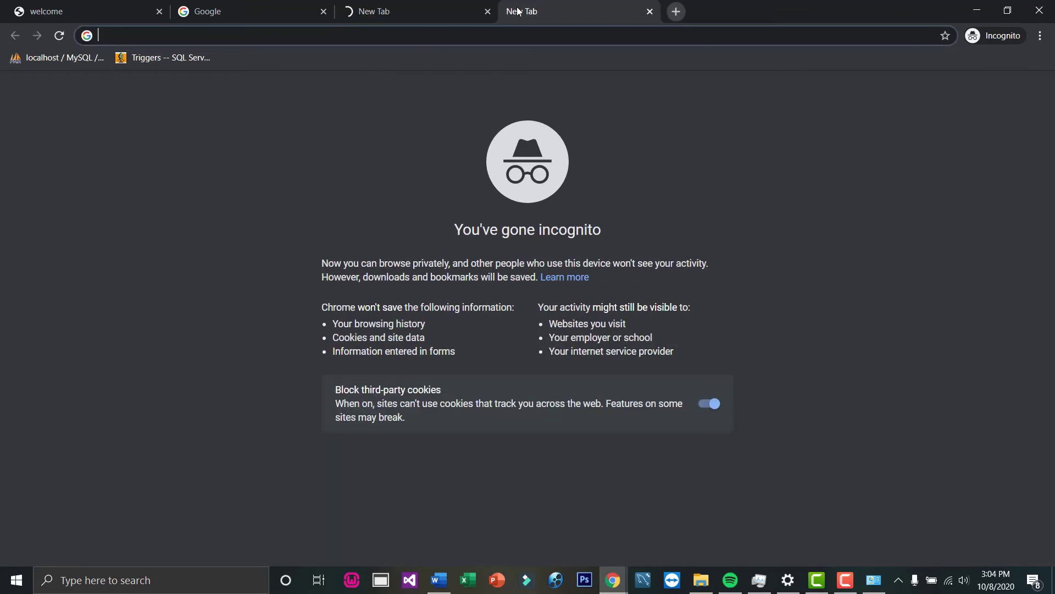
pyautogui.write('yo')
pyautogui.press('Return')
pyautogui.hotkey('ctrl', 'shift', 'Tab')
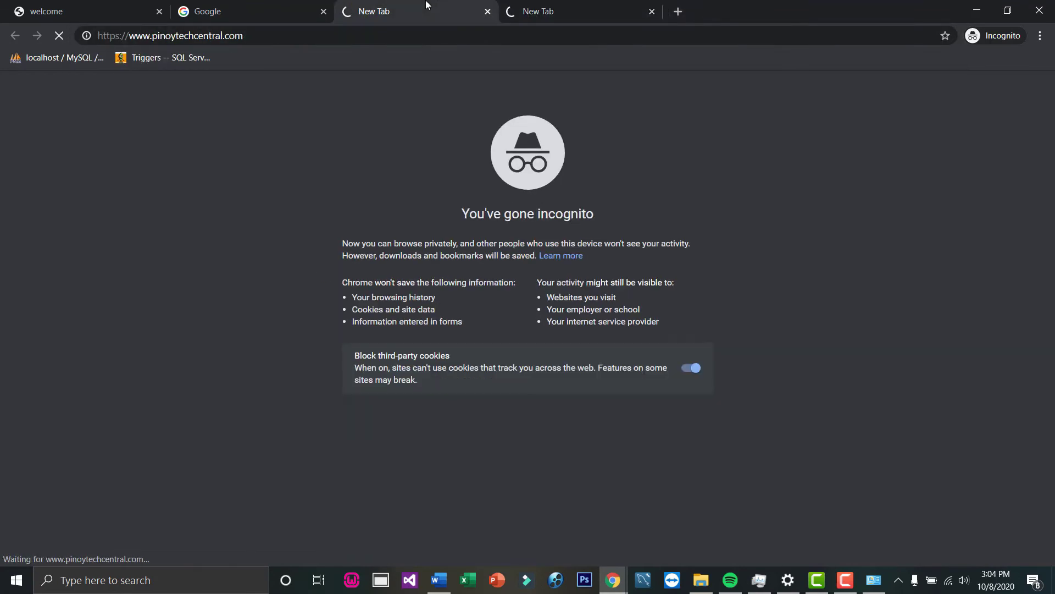